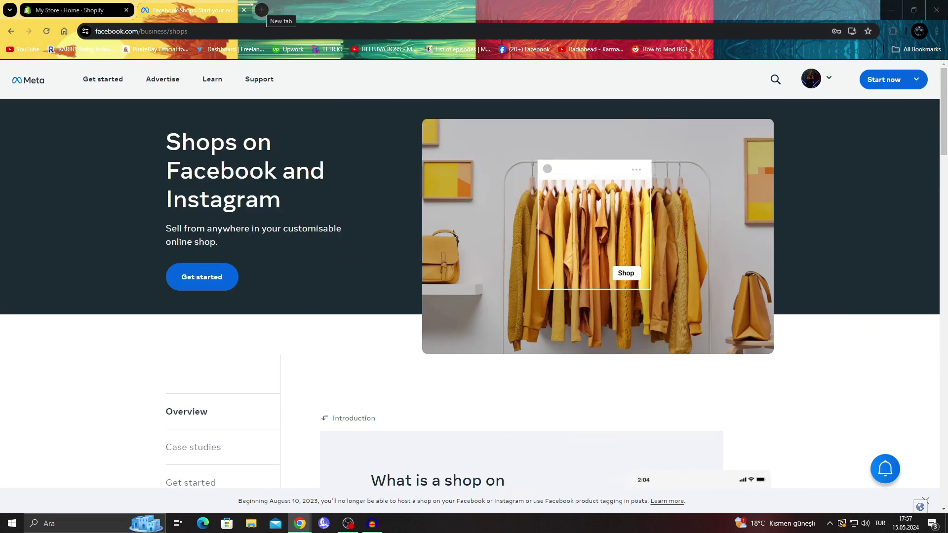
Open Facebook Marketplace in a new tab from the 'facebook' suggestions and close the Facebook Shops tab
{"action": "left_click", "coordinate": [262, 10]}
{"action": "type", "text": "faec"}
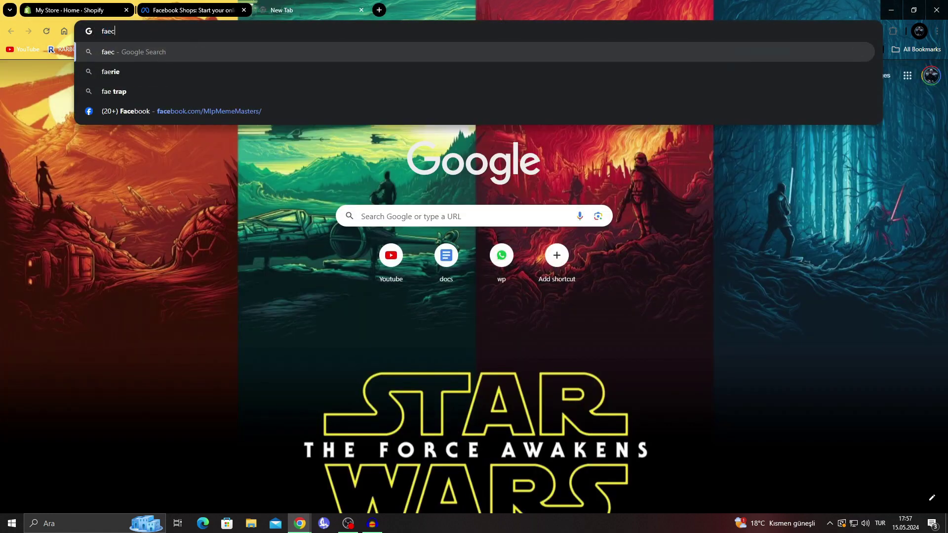
{"action": "type", "text": "b"}
{"action": "key", "text": "BackSpace"}
{"action": "key", "text": "BackSpace"}
{"action": "key", "text": "BackSpace"}
{"action": "type", "text": "ceb"}
{"action": "key", "text": "Down"}
{"action": "key", "text": "Down"}
{"action": "key", "text": "Down"}
{"action": "key", "text": "Down"}
{"action": "key", "text": "Down"}
{"action": "key", "text": "Down"}
{"action": "key", "text": "Return"}
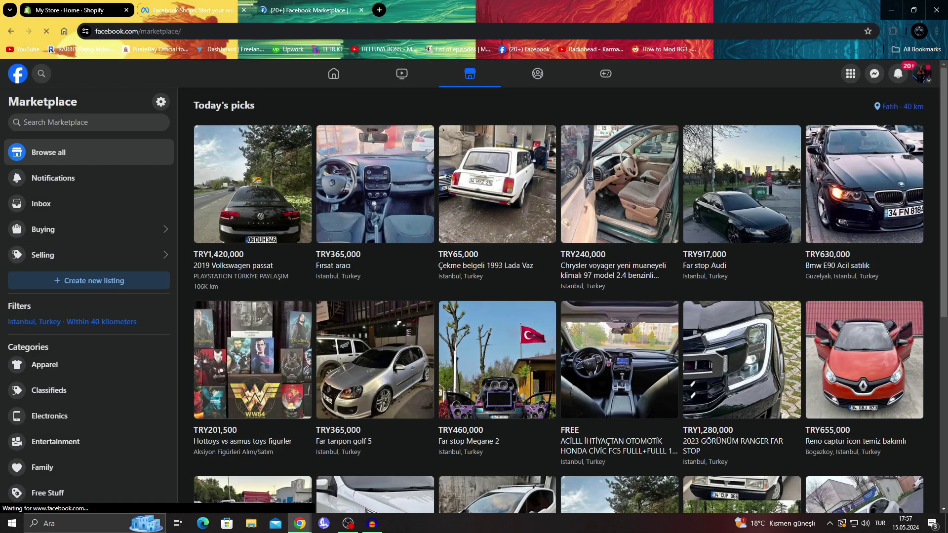
{"action": "key", "text": "ctrl+shift+Tab"}
{"action": "key", "text": "ctrl+w"}
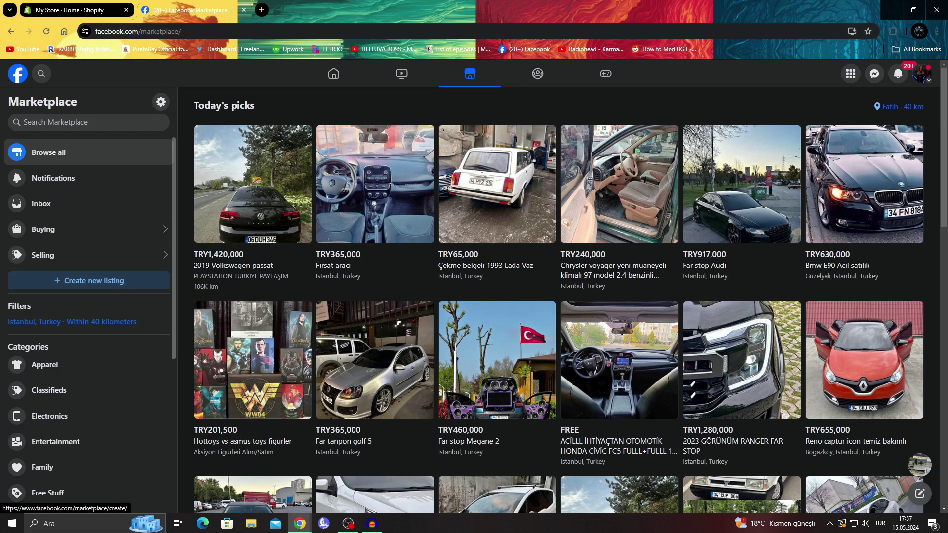
Look over the Shopify admin home, then start a new Facebook Marketplace listing from the sidebar
{"action": "left_click", "coordinate": [69, 9]}
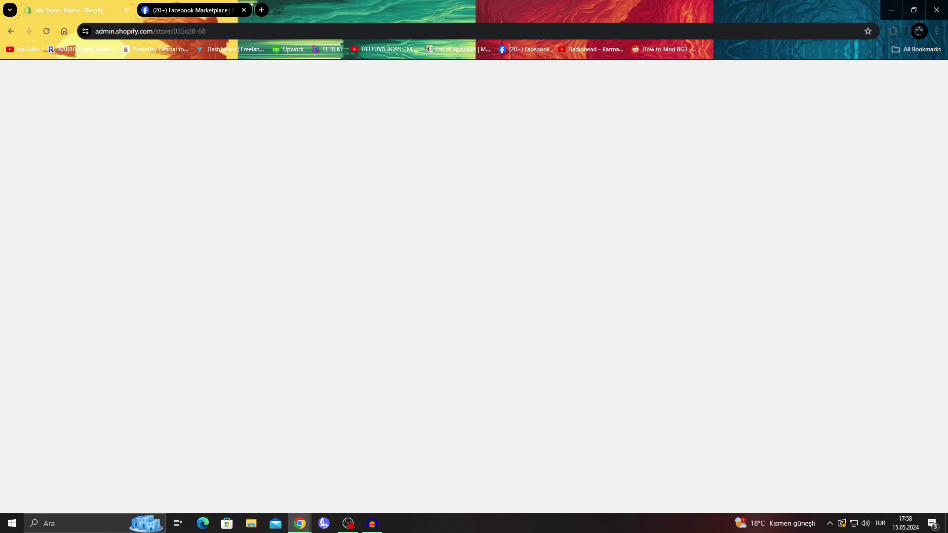
{"action": "scroll", "coordinate": [529, 297], "scroll_direction": "down", "scroll_amount": 1}
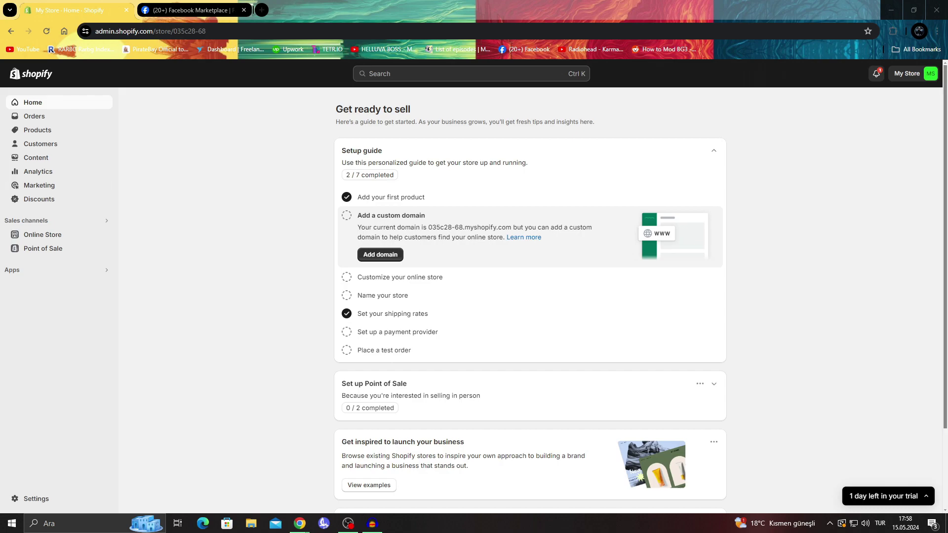
{"action": "left_click", "coordinate": [187, 10]}
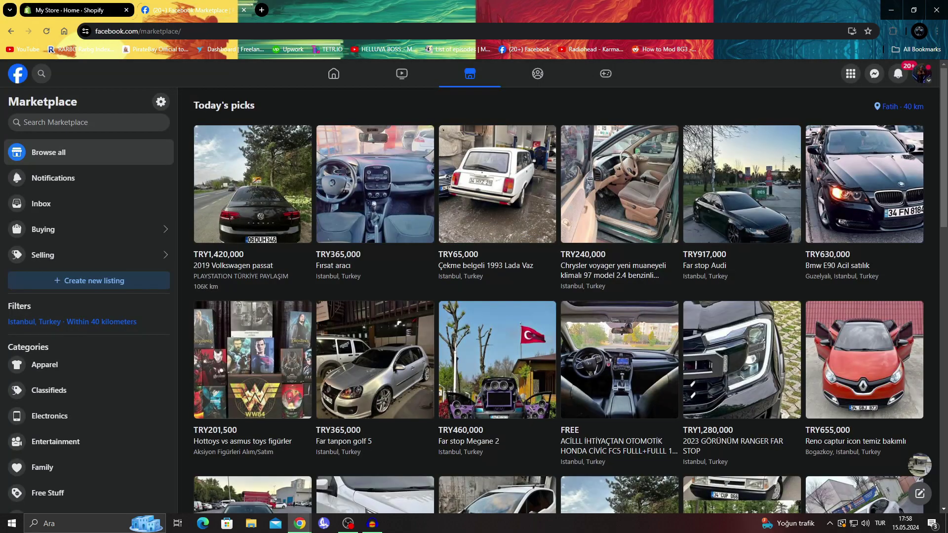
{"action": "scroll", "coordinate": [558, 297], "scroll_direction": "down", "scroll_amount": 1}
{"action": "scroll", "coordinate": [558, 296], "scroll_direction": "down", "scroll_amount": 3}
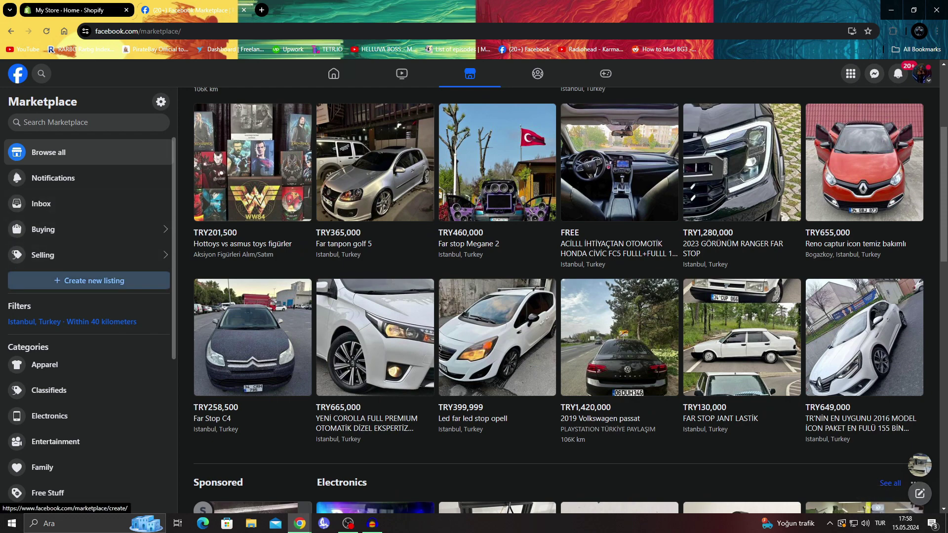
{"action": "left_click", "coordinate": [94, 280]}
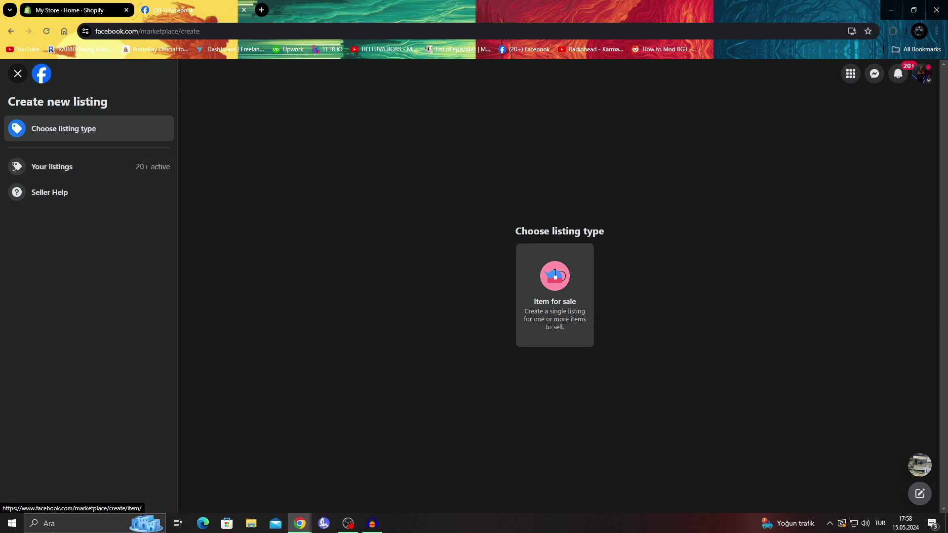
Choose Item for sale and paste the 420ml Electric Cup title from Shopify into the listing
{"action": "left_click", "coordinate": [554, 294]}
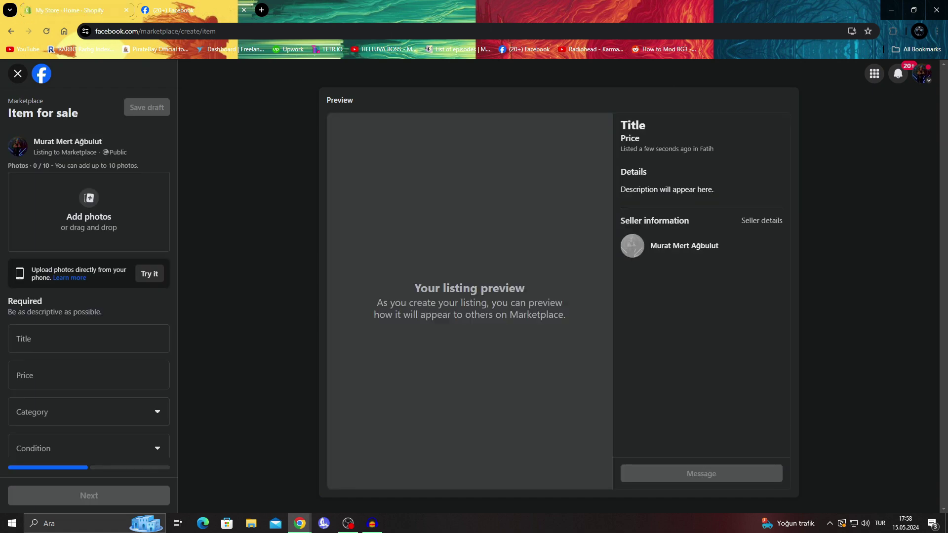
{"action": "left_click", "coordinate": [74, 10]}
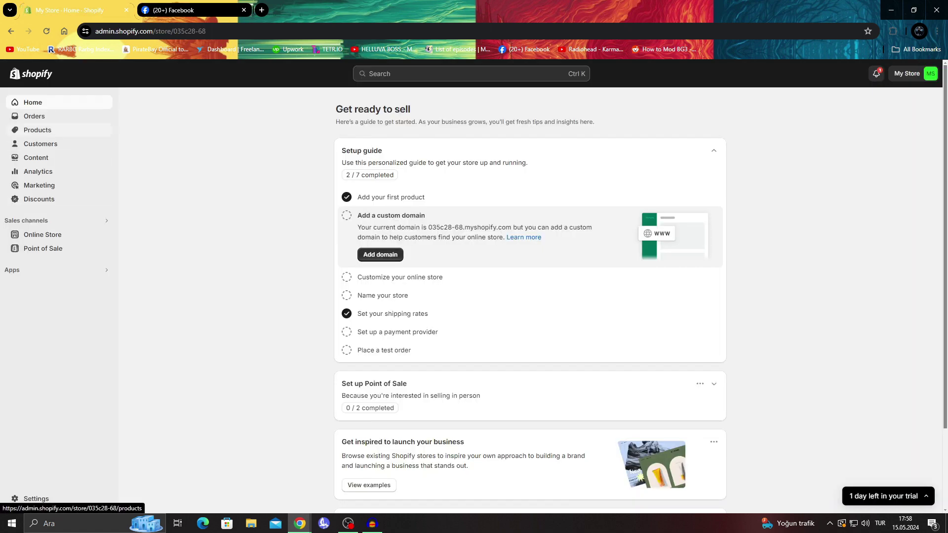
{"action": "left_click", "coordinate": [38, 130]}
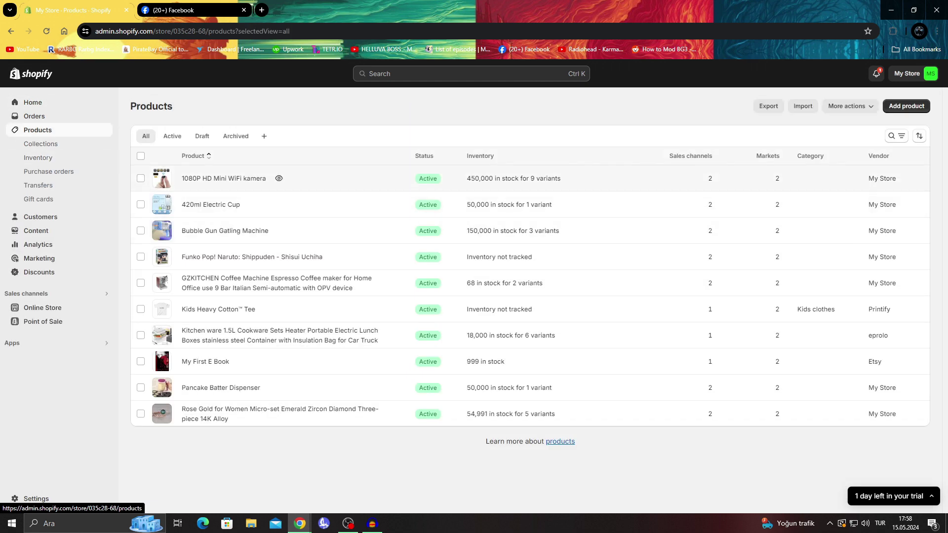
{"action": "left_click", "coordinate": [211, 205]}
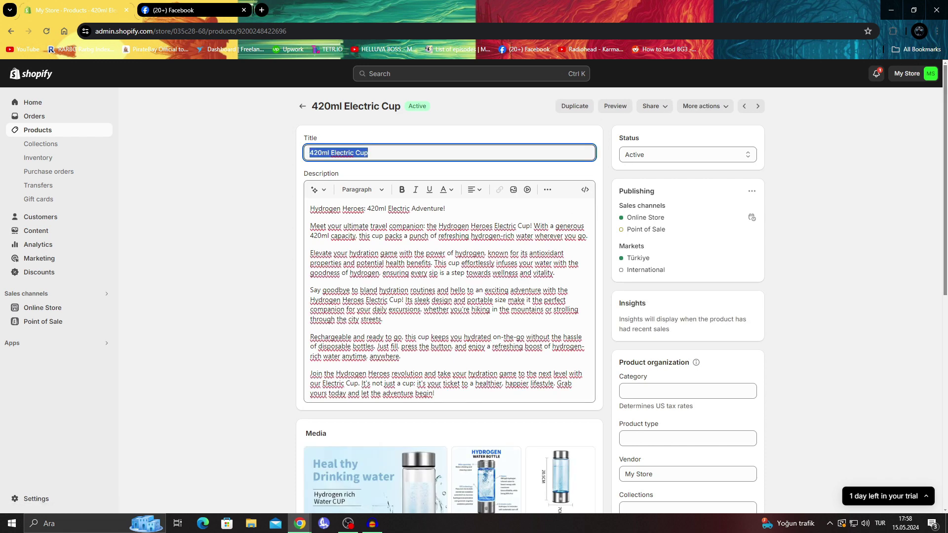
{"action": "left_click", "coordinate": [173, 10]}
{"action": "left_click", "coordinate": [89, 339]}
{"action": "type", "text": "420ml Electric Cup"}
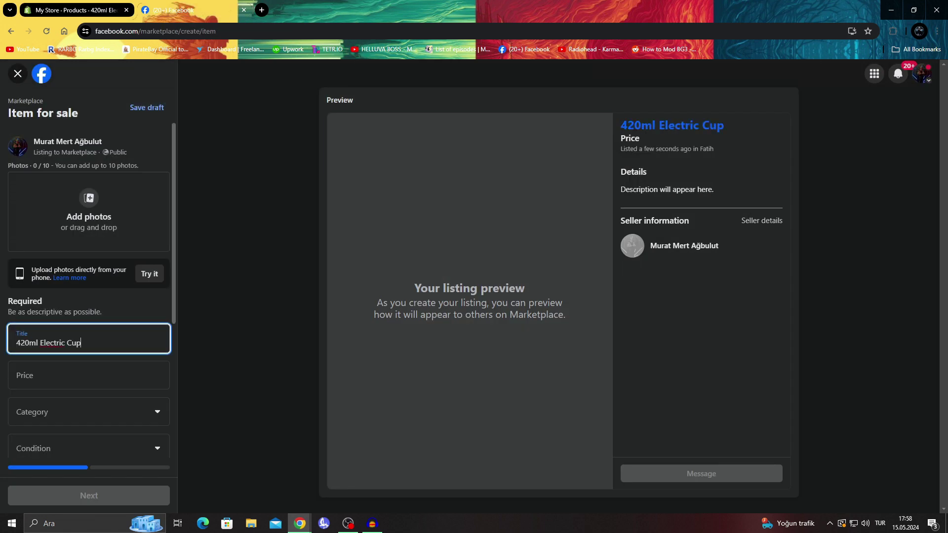
{"action": "key", "text": "Tab"}
Enter the Shopify price as 2577 TL and set the listing category to Tools
{"action": "key", "text": "ctrl+shift+Tab"}
{"action": "scroll", "coordinate": [449, 296], "scroll_direction": "down", "scroll_amount": 4}
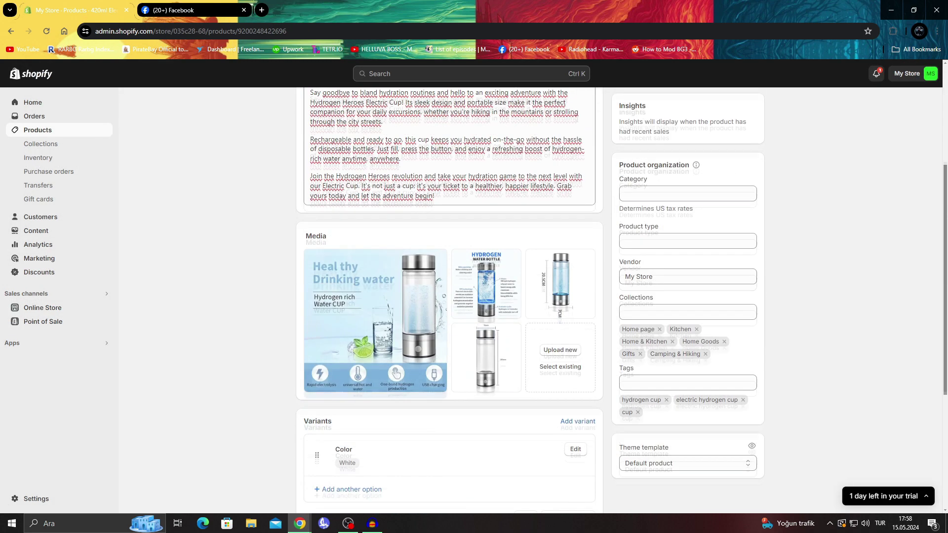
{"action": "scroll", "coordinate": [449, 296], "scroll_direction": "down", "scroll_amount": 3}
{"action": "scroll", "coordinate": [450, 296], "scroll_direction": "down", "scroll_amount": 2}
{"action": "double_click", "coordinate": [503, 343]}
{"action": "key", "text": "ctrl+Tab"}
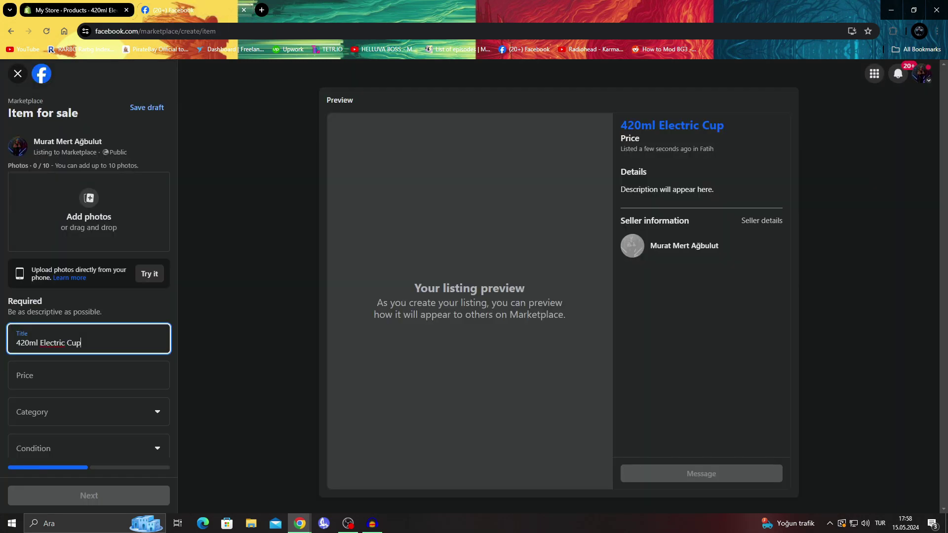
{"action": "type", "text": "2577"}
{"action": "key", "text": "Tab"}
{"action": "key", "text": "Return"}
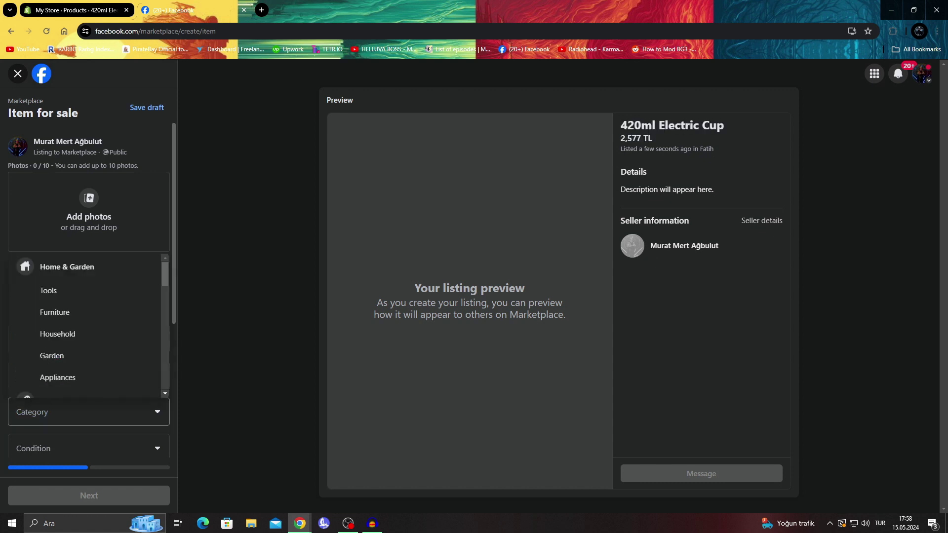
{"action": "key", "text": "Return"}
Discard the draft listing via Leave Page and return to the Shopify product page
{"action": "scroll", "coordinate": [89, 370], "scroll_direction": "down", "scroll_amount": 3}
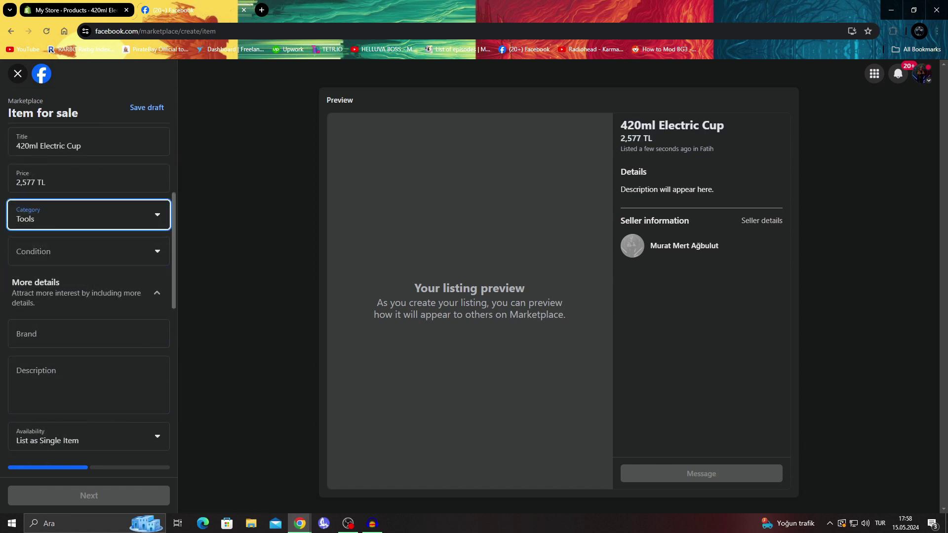
{"action": "scroll", "coordinate": [89, 371], "scroll_direction": "down", "scroll_amount": 4}
{"action": "scroll", "coordinate": [89, 370], "scroll_direction": "down", "scroll_amount": 3}
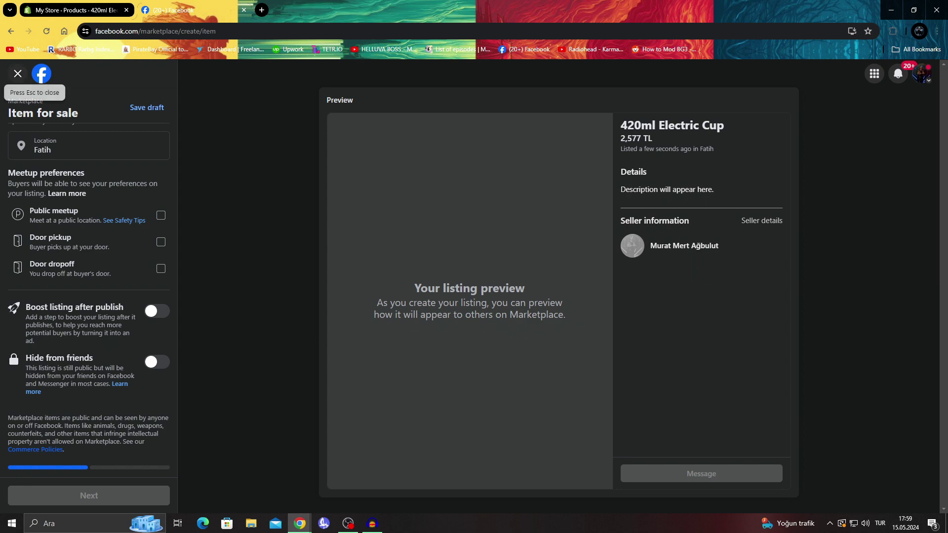
{"action": "left_click", "coordinate": [18, 74]}
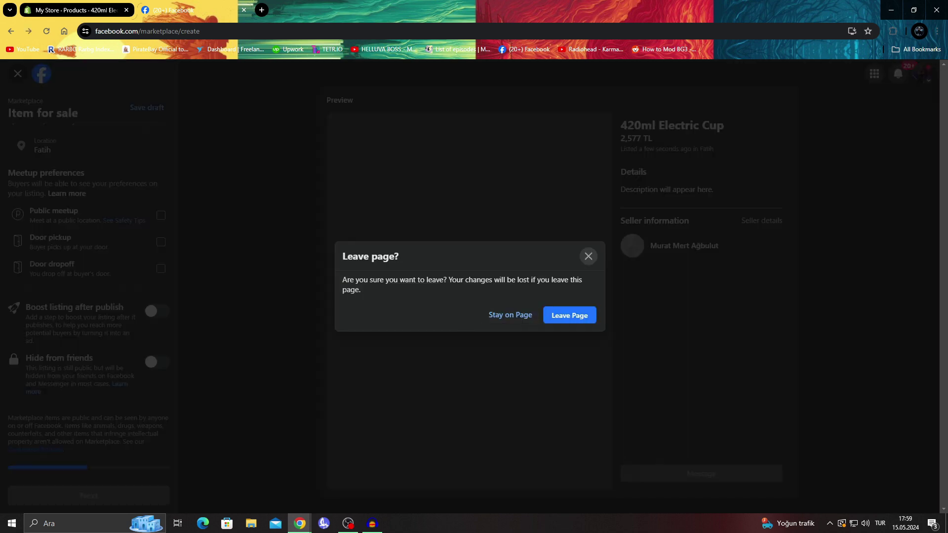
{"action": "left_click", "coordinate": [569, 315]}
{"action": "left_click", "coordinate": [18, 73]}
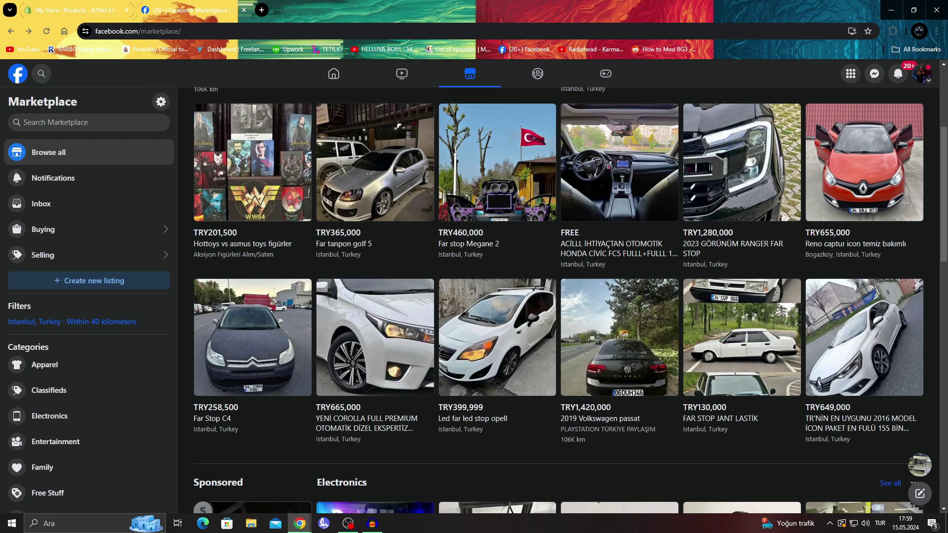
{"action": "key", "text": "ctrl+Tab"}
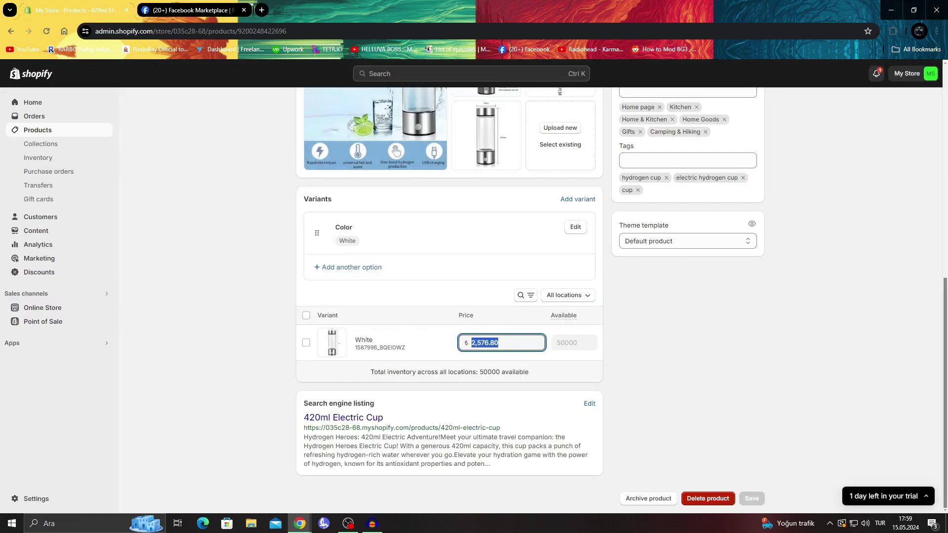
Search the Shopify App Store for 'facebook' from the admin's Apps search box
{"action": "left_click", "coordinate": [33, 102]}
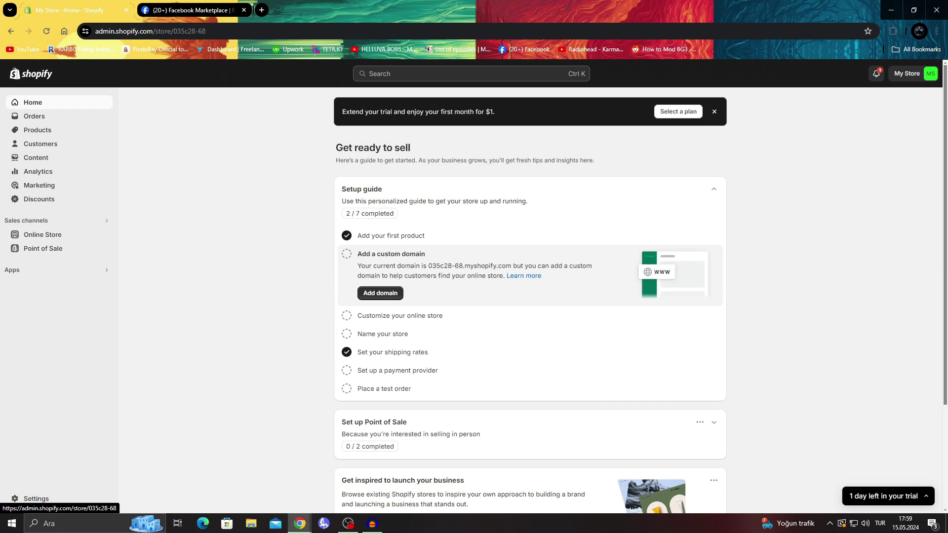
{"action": "left_click", "coordinate": [12, 269]}
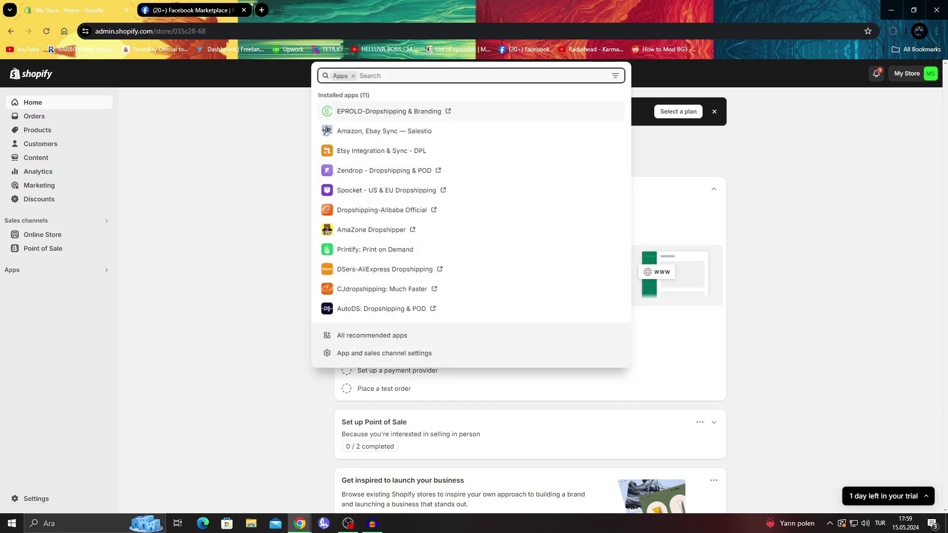
{"action": "type", "text": "facebook"}
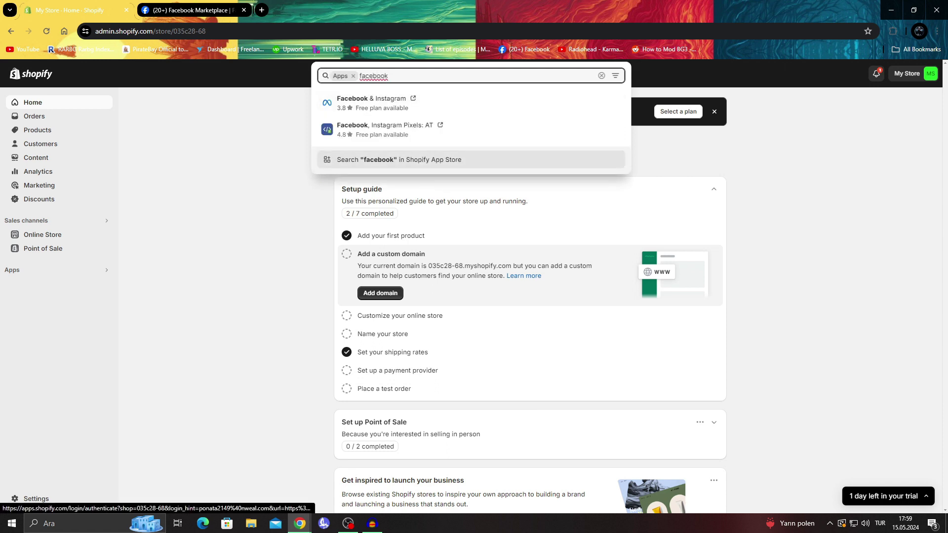
{"action": "key", "text": "Return"}
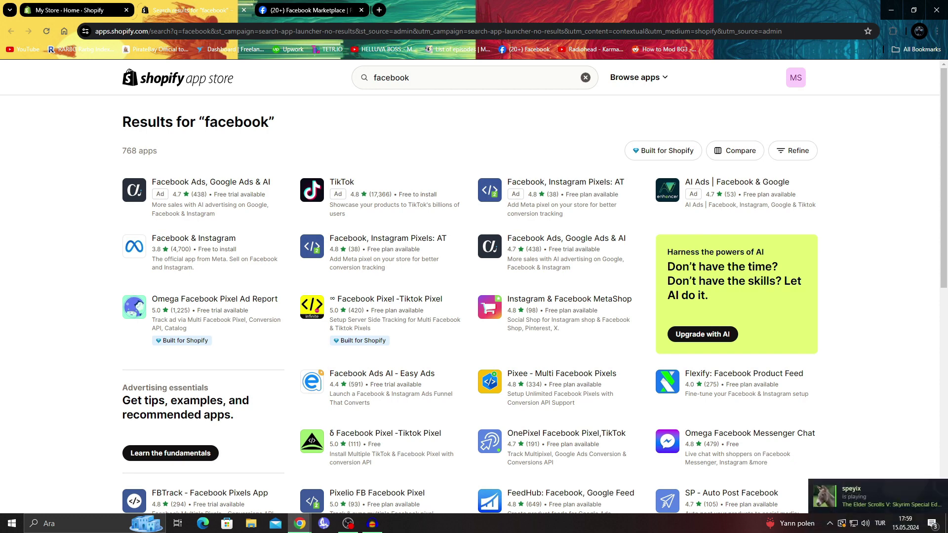
{"action": "key", "text": "ctrl+1"}
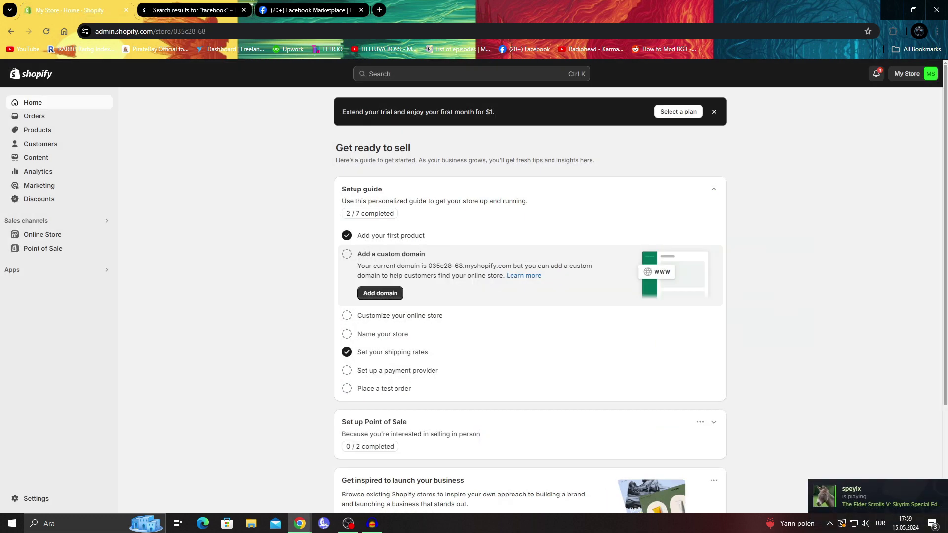
{"action": "key", "text": "ctrl+2"}
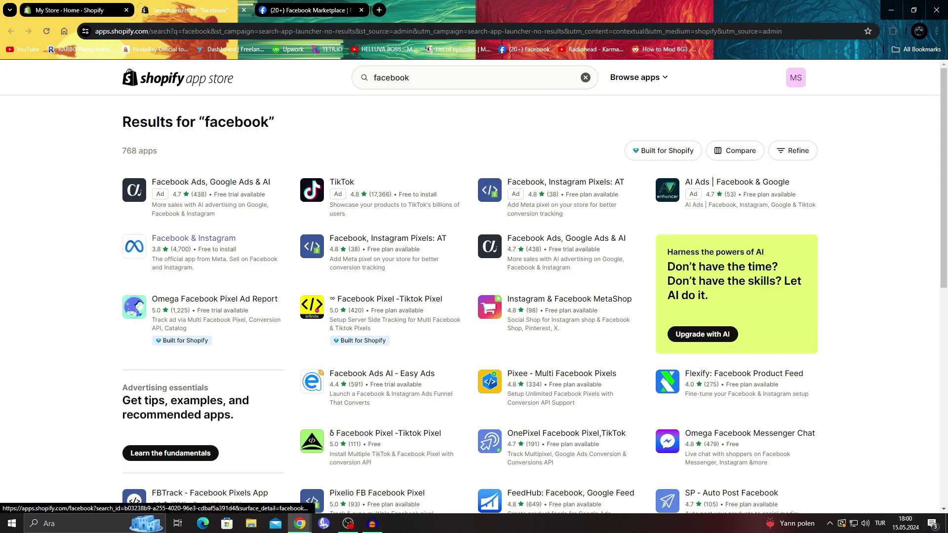
Browse the Facebook & Instagram app's screenshots and start its installation
{"action": "left_click", "coordinate": [194, 238]}
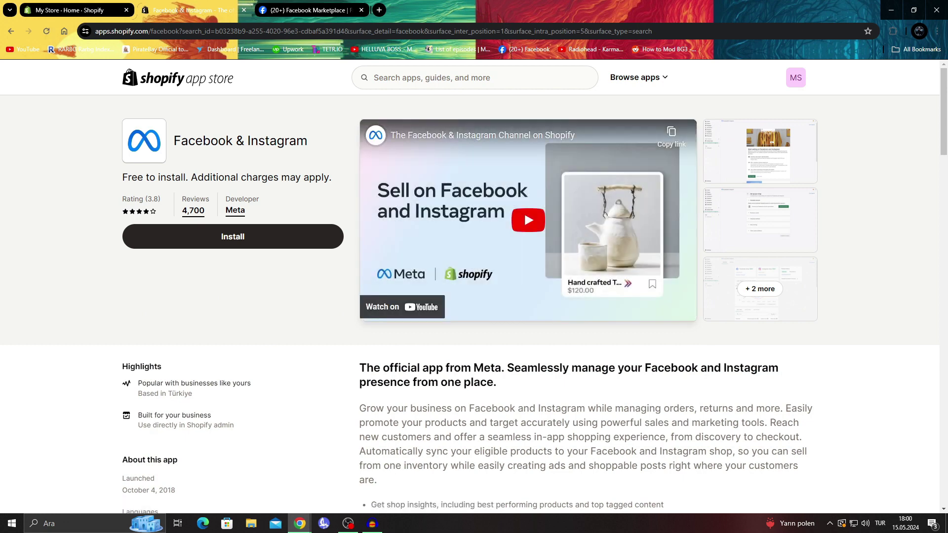
{"action": "left_click", "coordinate": [760, 150]}
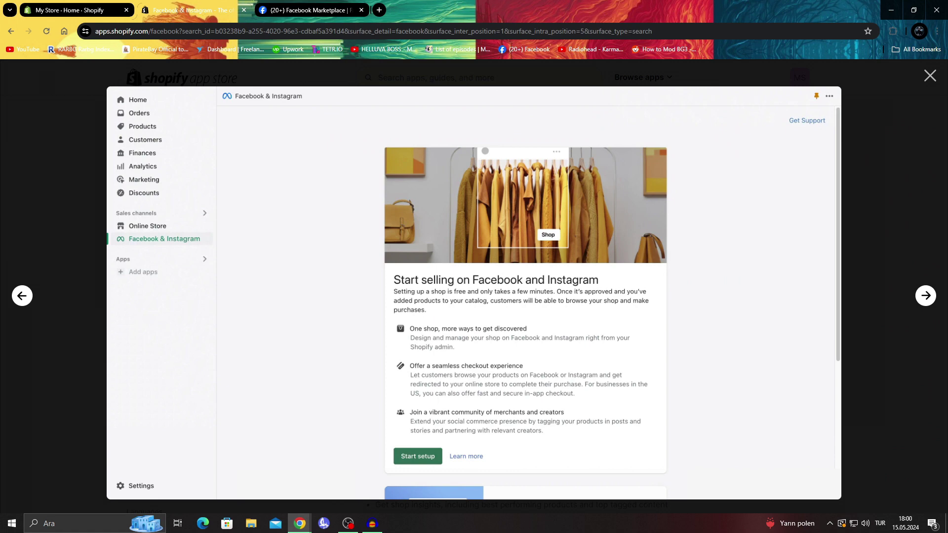
{"action": "key", "text": "Right"}
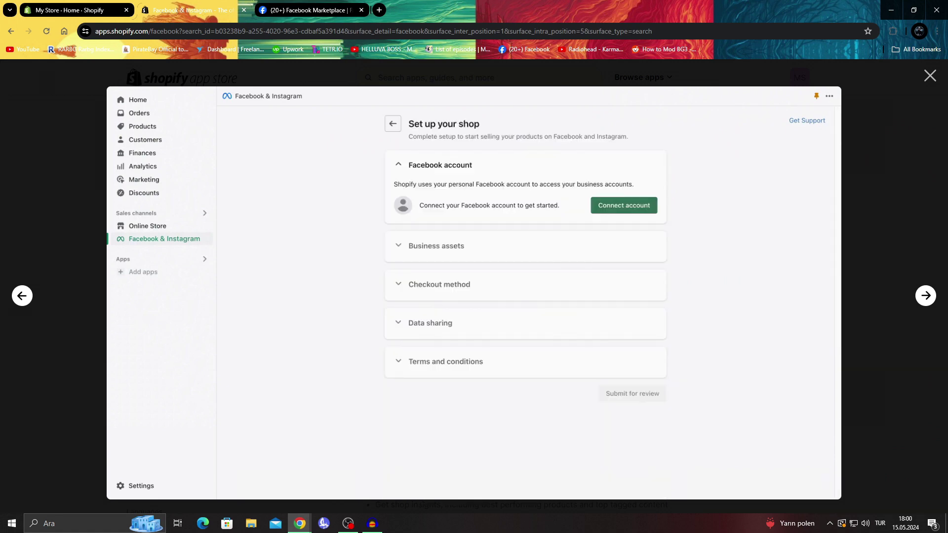
{"action": "key", "text": "Right"}
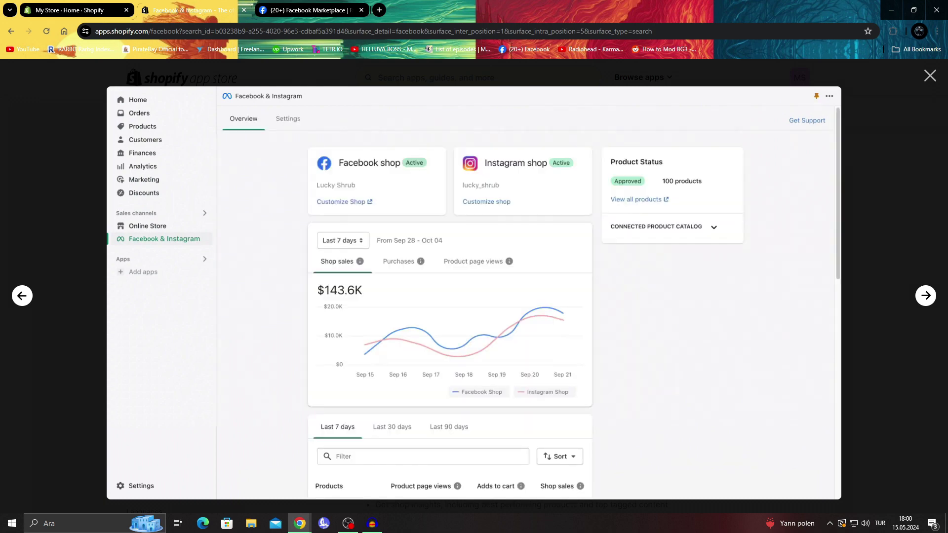
{"action": "key", "text": "Escape"}
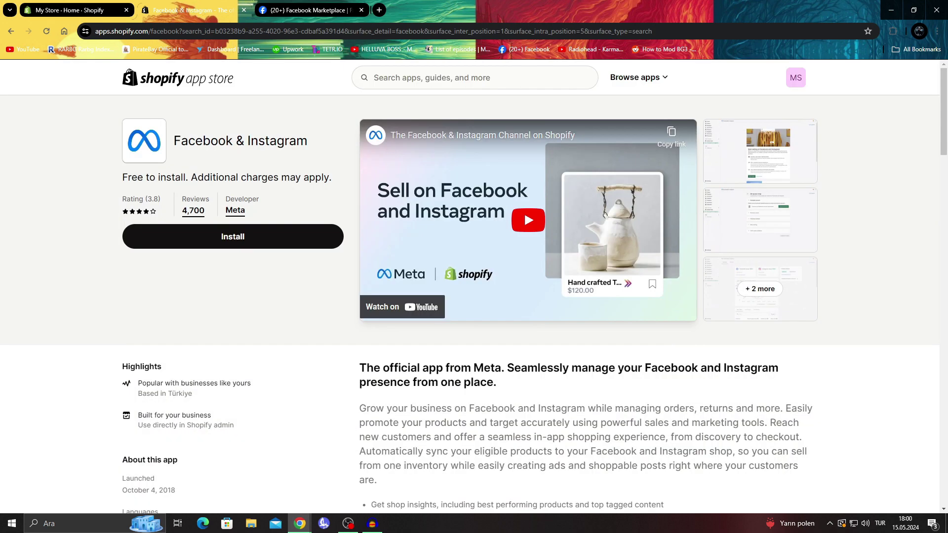
{"action": "left_click", "coordinate": [232, 236]}
Review the shop setup and dashboard screenshots again, then return to Facebook Marketplace
{"action": "left_click", "coordinate": [193, 10]}
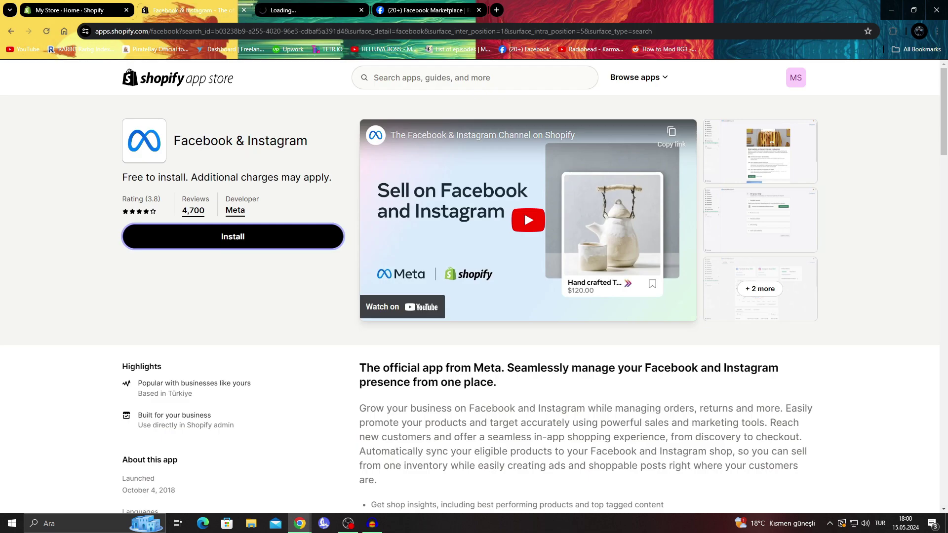
{"action": "left_click", "coordinate": [760, 219]}
{"action": "key", "text": "Right"}
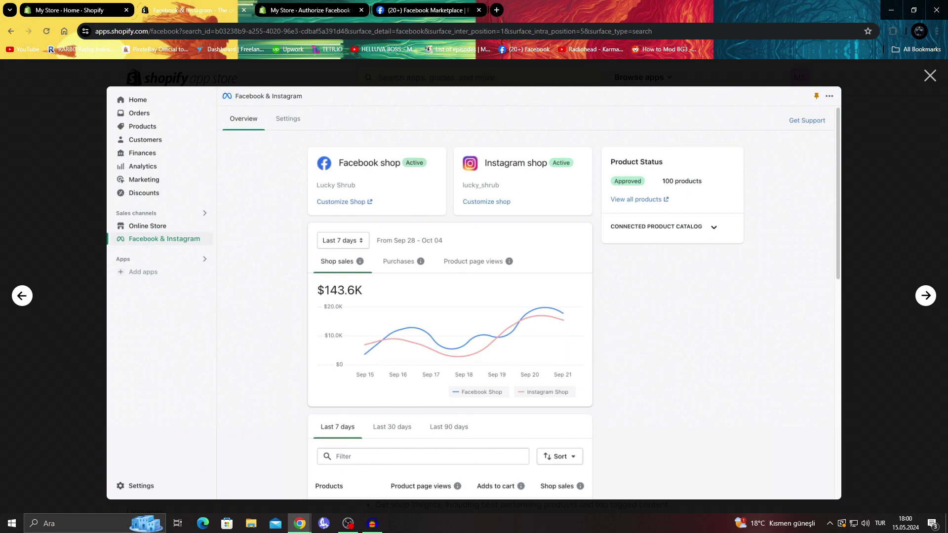
{"action": "key", "text": "Escape"}
{"action": "key", "text": "ctrl+4"}
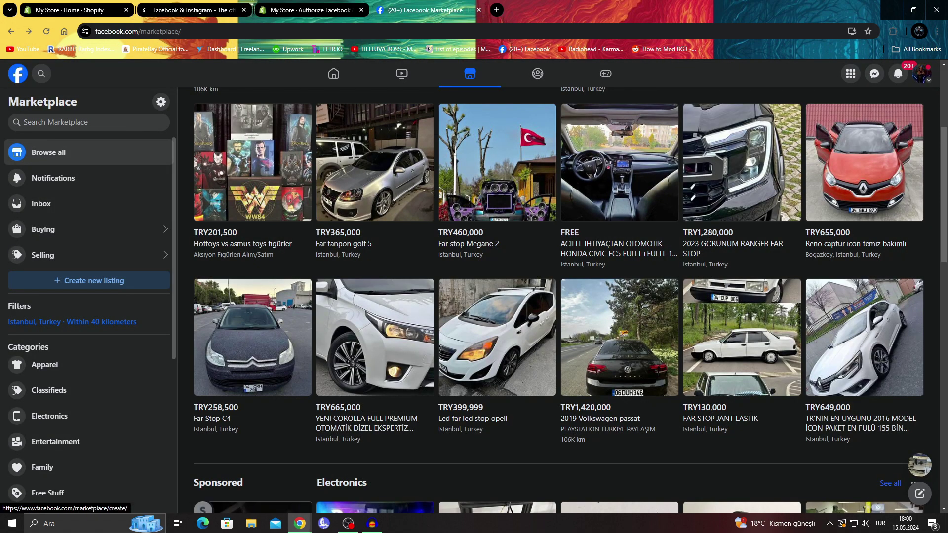
Start a new Item for sale listing on Facebook Marketplace
{"action": "left_click", "coordinate": [89, 280]}
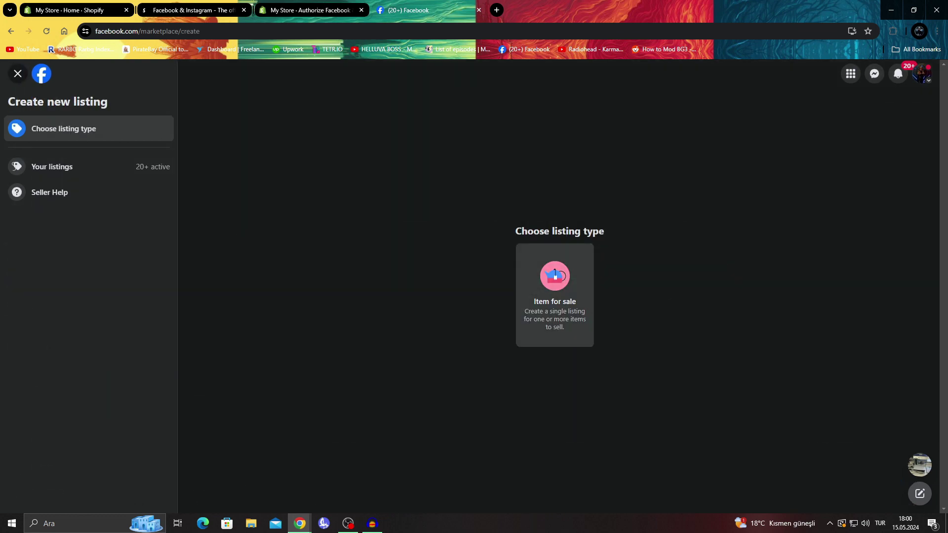
{"action": "left_click", "coordinate": [554, 286]}
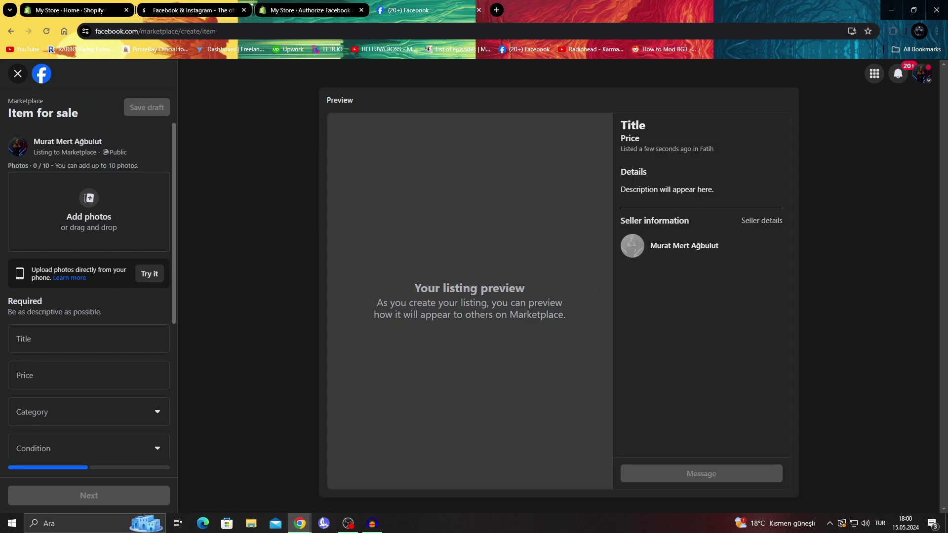
{"action": "scroll", "coordinate": [88, 276], "scroll_direction": "down", "scroll_amount": 4}
{"action": "scroll", "coordinate": [89, 277], "scroll_direction": "up", "scroll_amount": 4}
View the 1080P HD Mini WiFi kamera product and its first image in Shopify
{"action": "key", "text": "ctrl+1"}
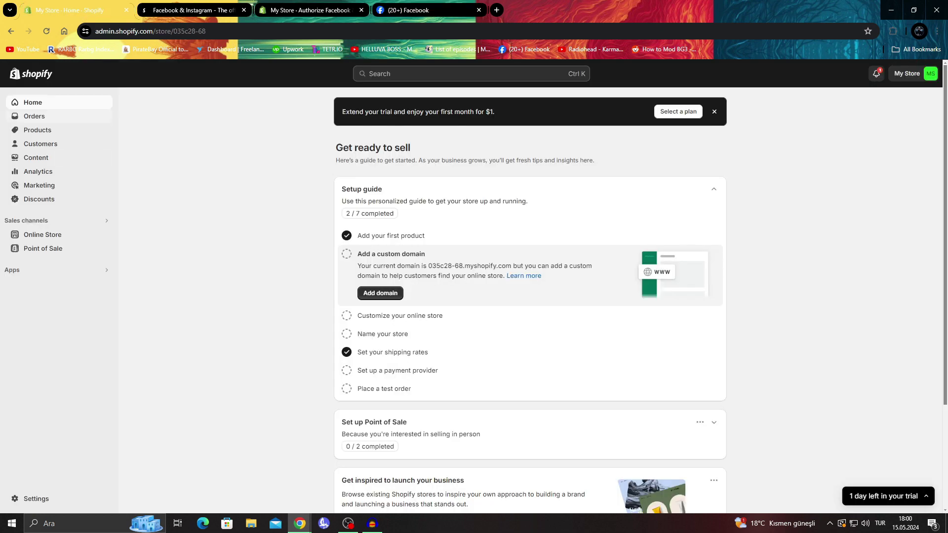
{"action": "left_click", "coordinate": [37, 130]}
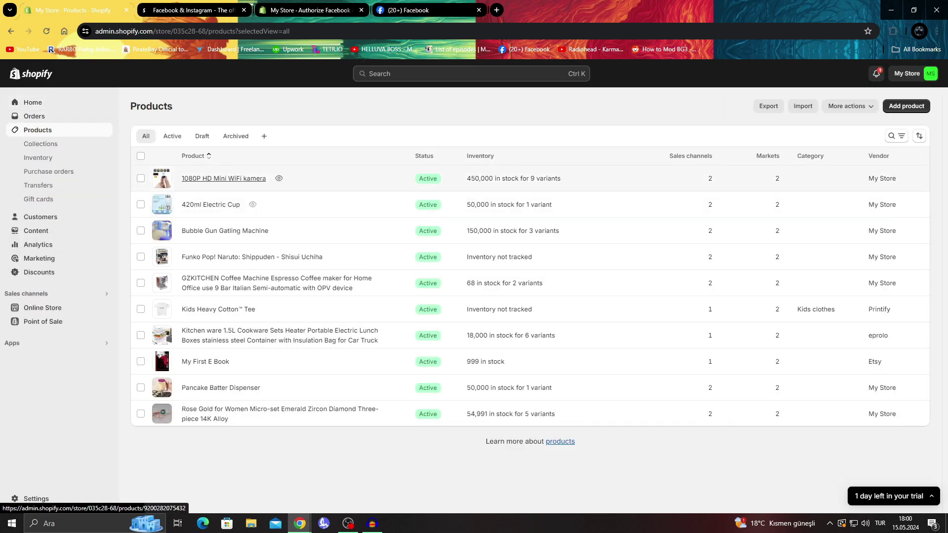
{"action": "left_click", "coordinate": [224, 178]}
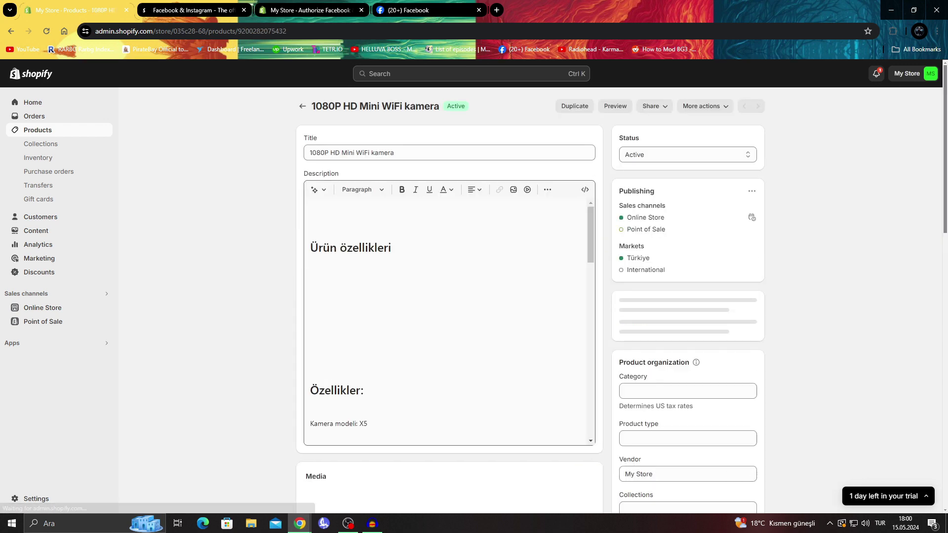
{"action": "scroll", "coordinate": [450, 321], "scroll_direction": "down", "scroll_amount": 3}
{"action": "scroll", "coordinate": [449, 321], "scroll_direction": "down", "scroll_amount": 5}
{"action": "scroll", "coordinate": [449, 321], "scroll_direction": "down", "scroll_amount": 5}
{"action": "scroll", "coordinate": [449, 321], "scroll_direction": "down", "scroll_amount": 6}
{"action": "left_click", "coordinate": [375, 266]}
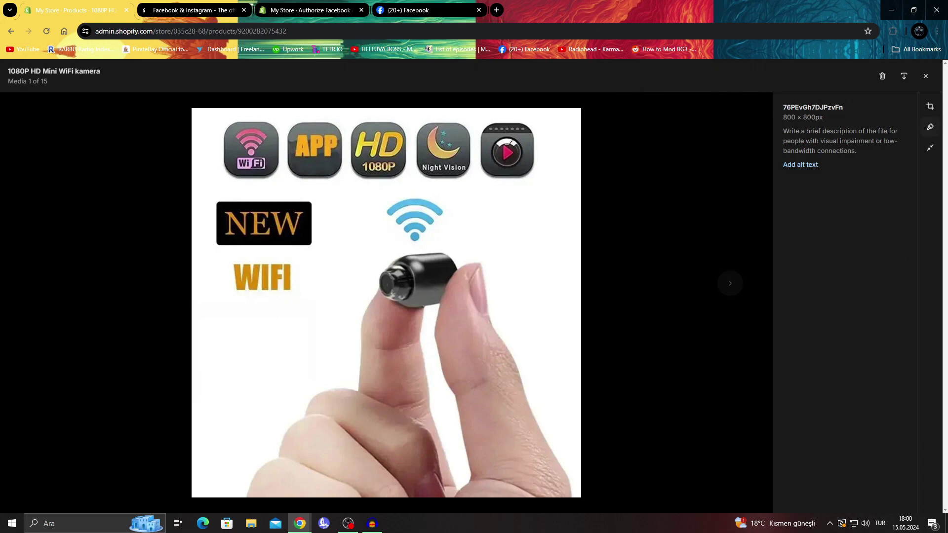
{"action": "left_click", "coordinate": [925, 75]}
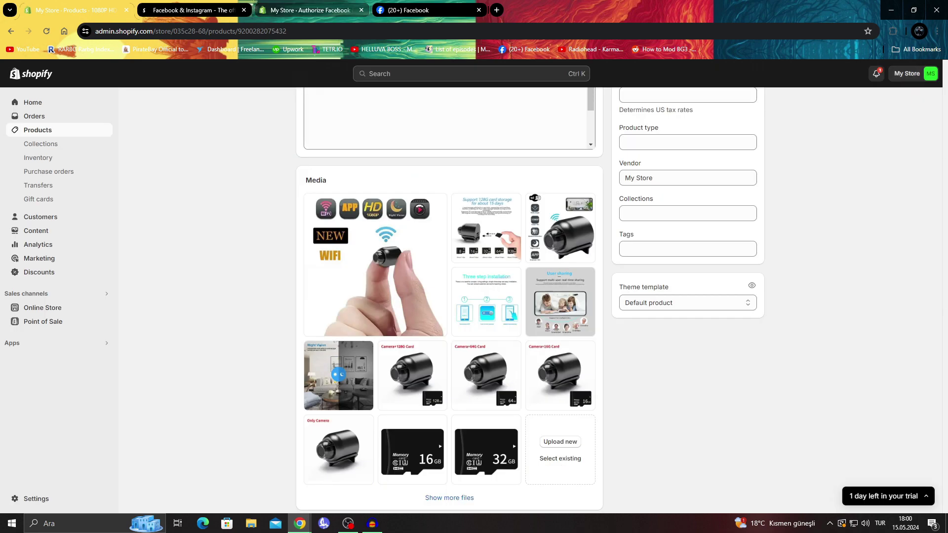
{"action": "key", "text": "ctrl+Tab"}
{"action": "key", "text": "ctrl+Tab"}
{"action": "key", "text": "ctrl+Tab"}
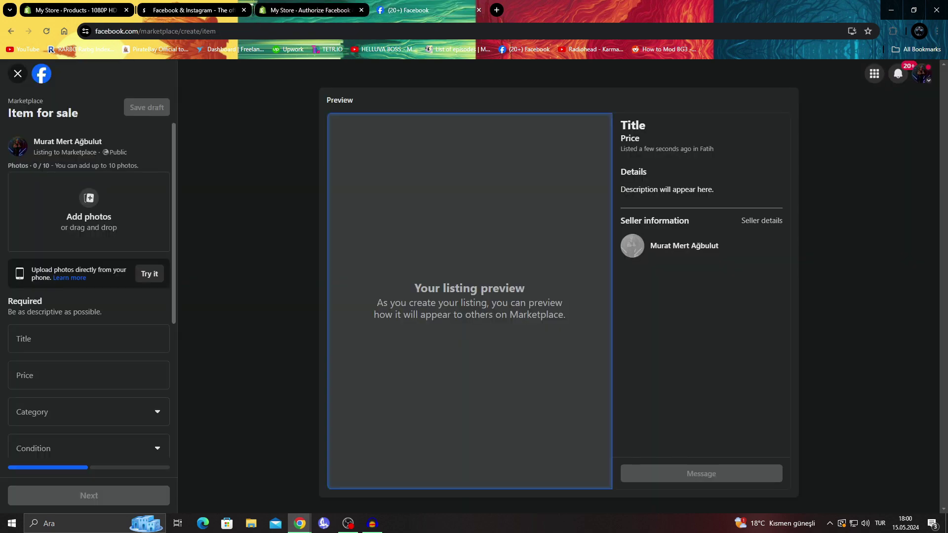
{"action": "scroll", "coordinate": [89, 290], "scroll_direction": "down", "scroll_amount": 5}
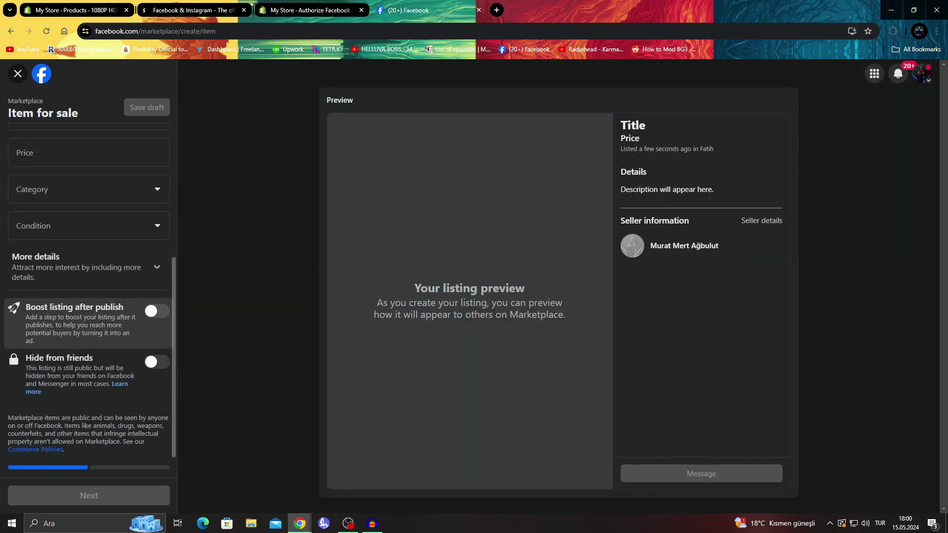
{"action": "scroll", "coordinate": [89, 290], "scroll_direction": "up", "scroll_amount": 4}
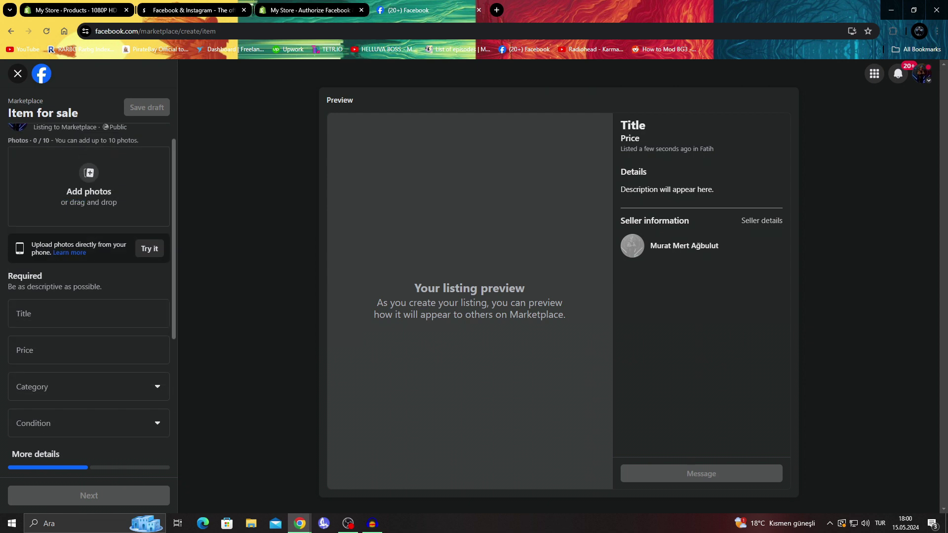